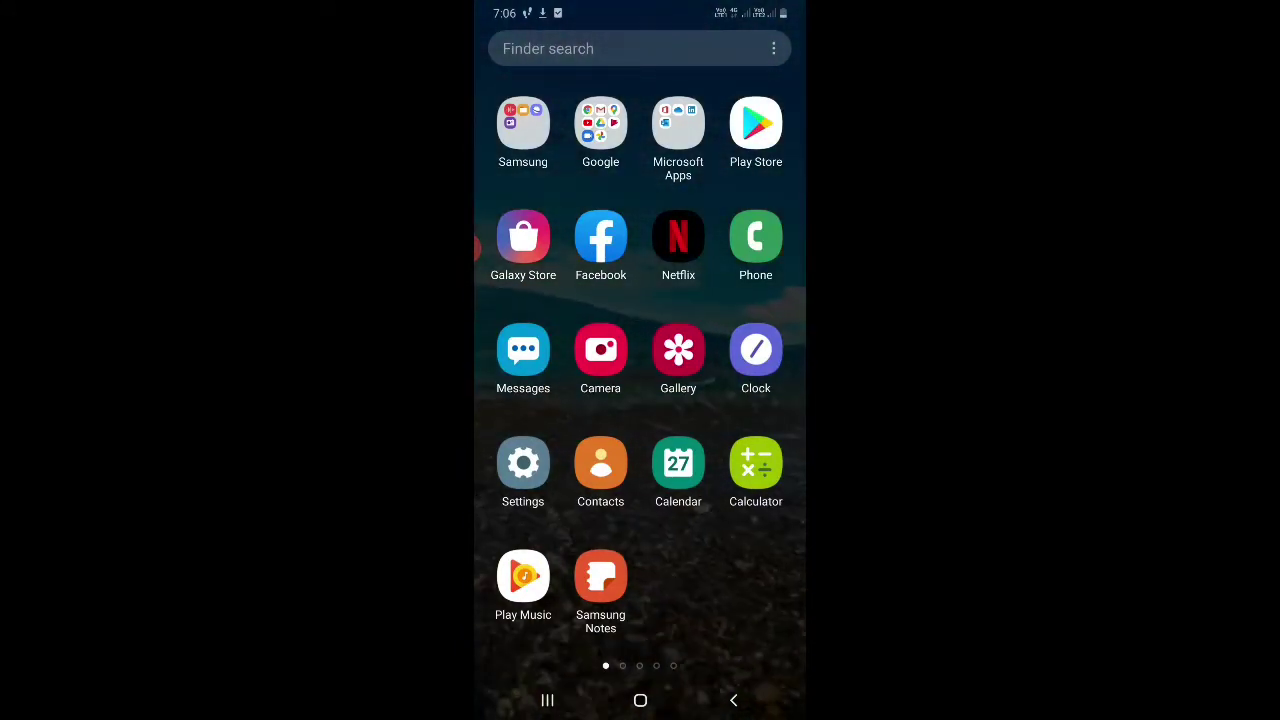
# Launch Facebook, open the Menu tab and expand Settings & Privacy.
pyautogui.click(600, 237)
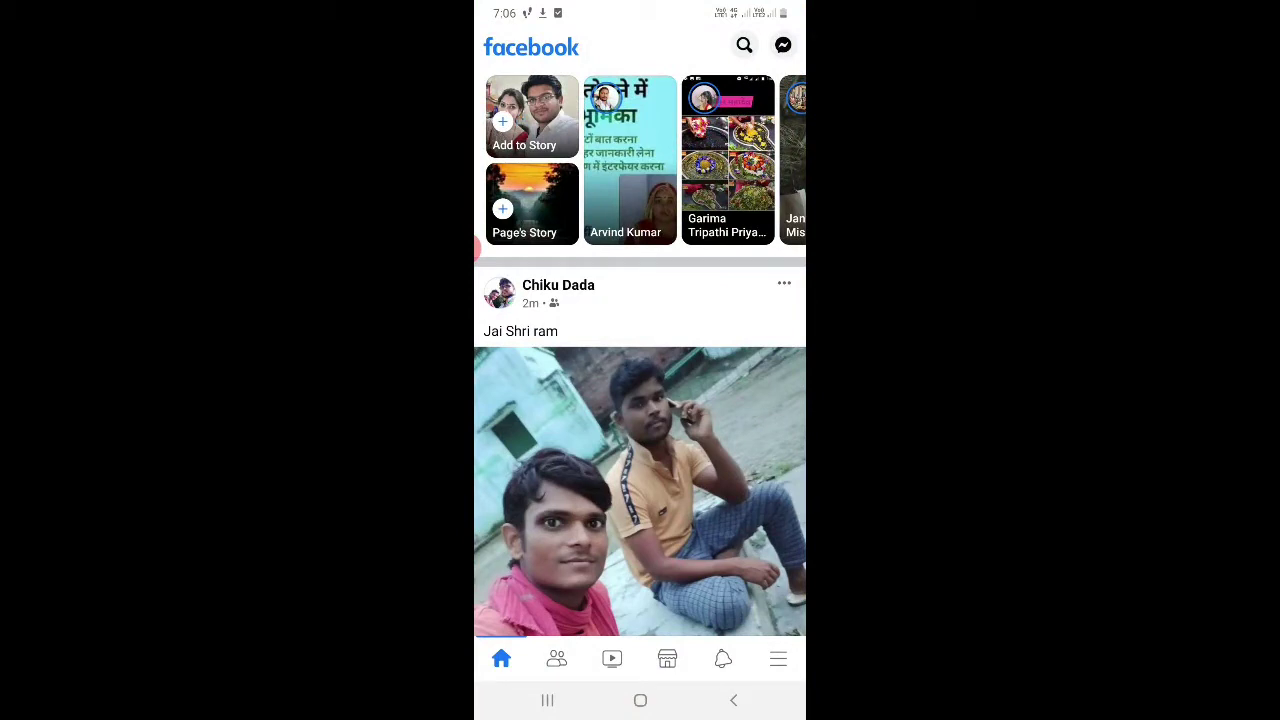
pyautogui.click(778, 659)
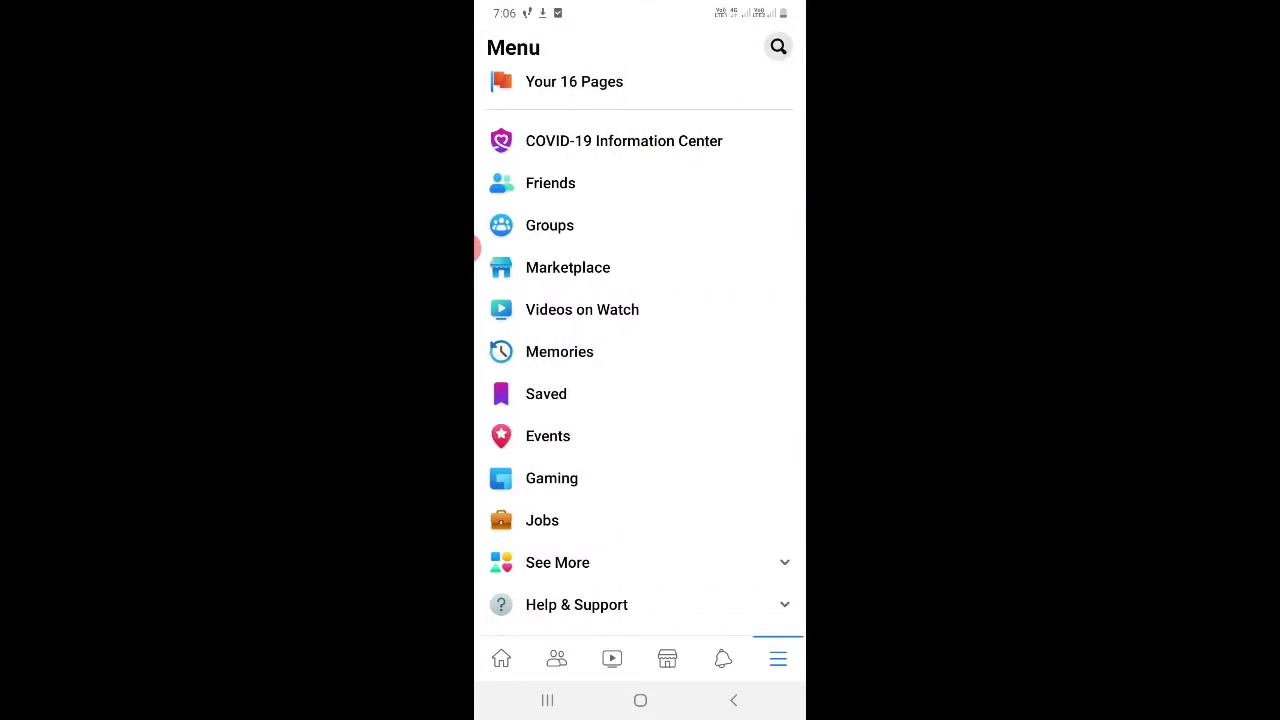
pyautogui.scroll(-2, 640, 560)
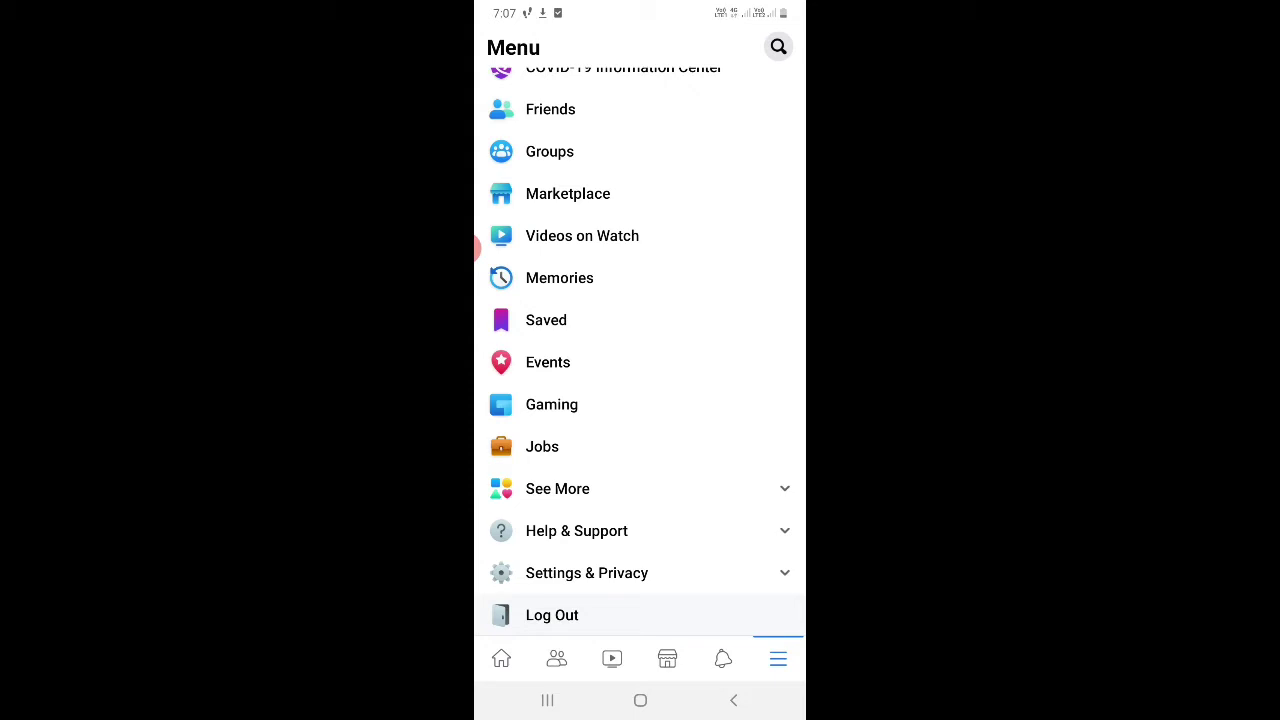
pyautogui.click(587, 573)
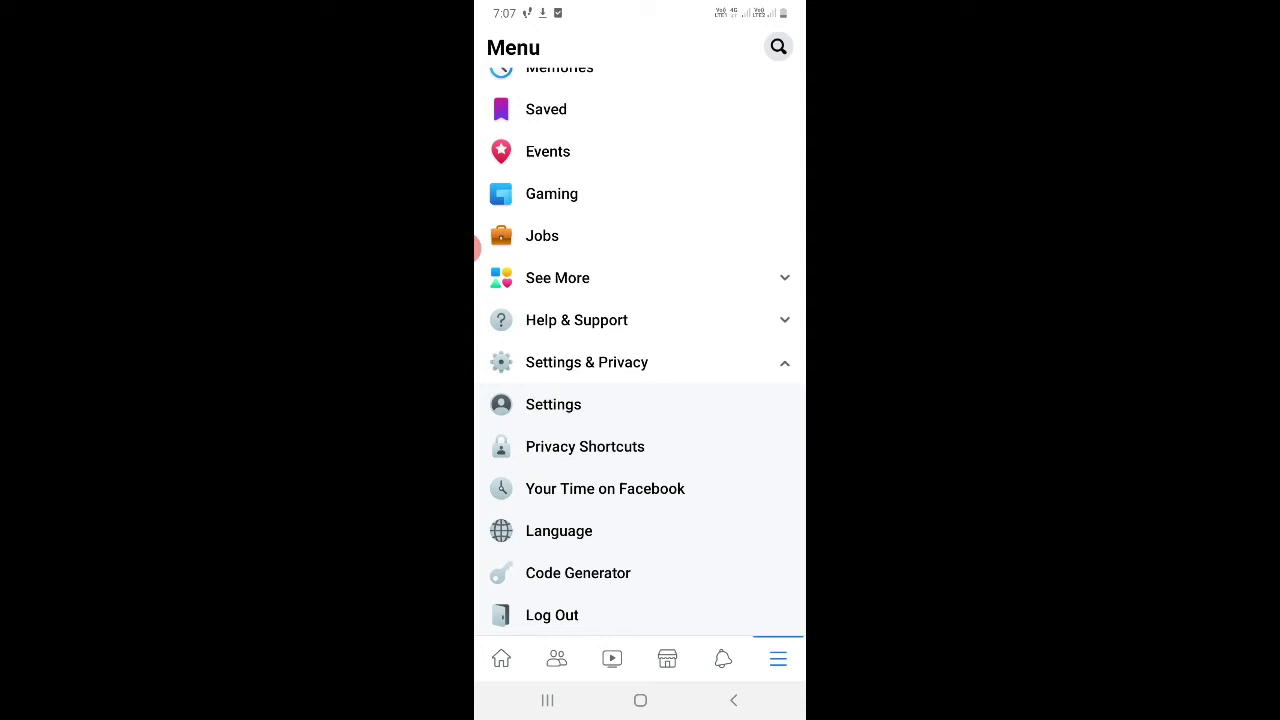
# Open Privacy Shortcuts and scroll to the Ad Preferences card.
pyautogui.click(585, 446)
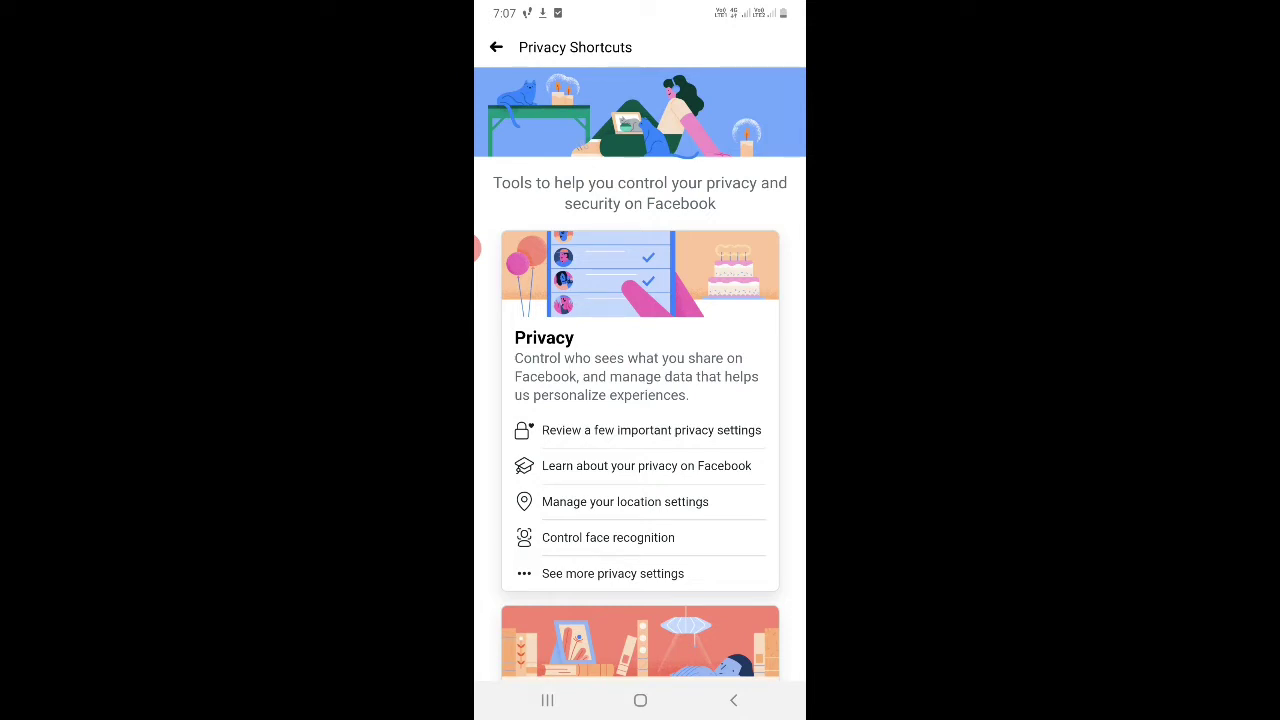
pyautogui.scroll(-5, 640, 400)
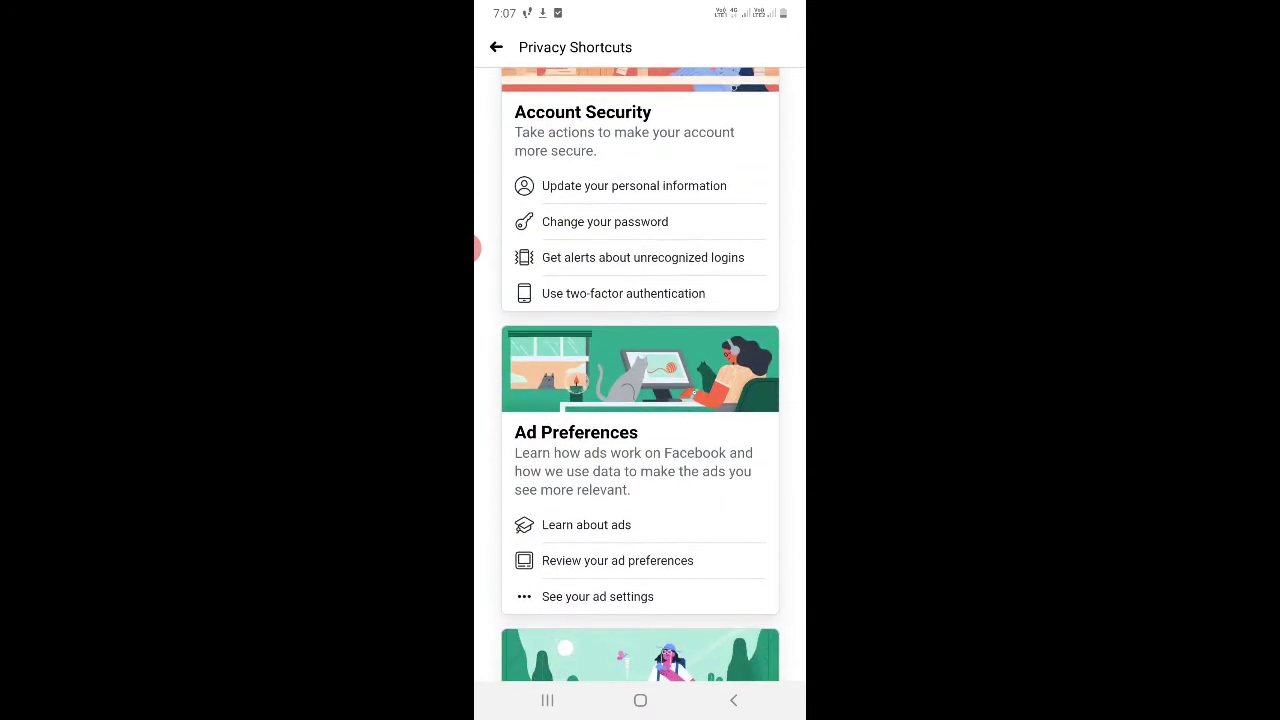
pyautogui.scroll(-3, 640, 400)
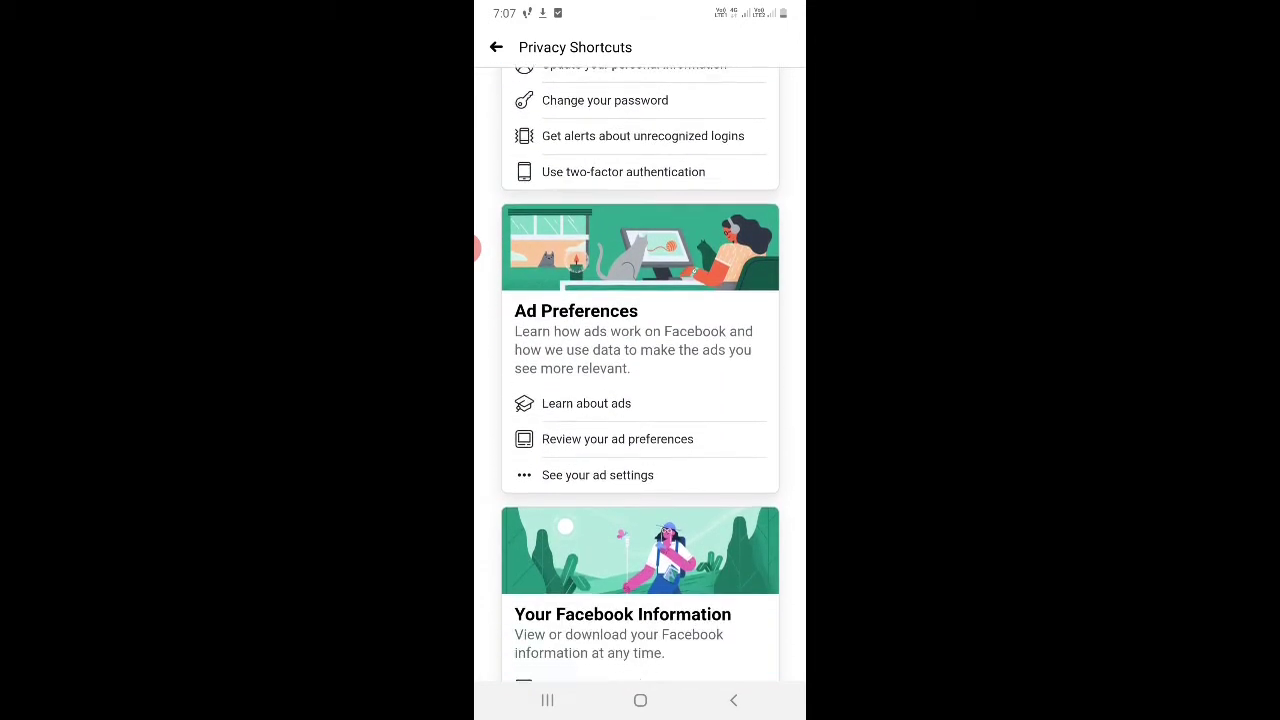
pyautogui.scroll(1, 640, 375)
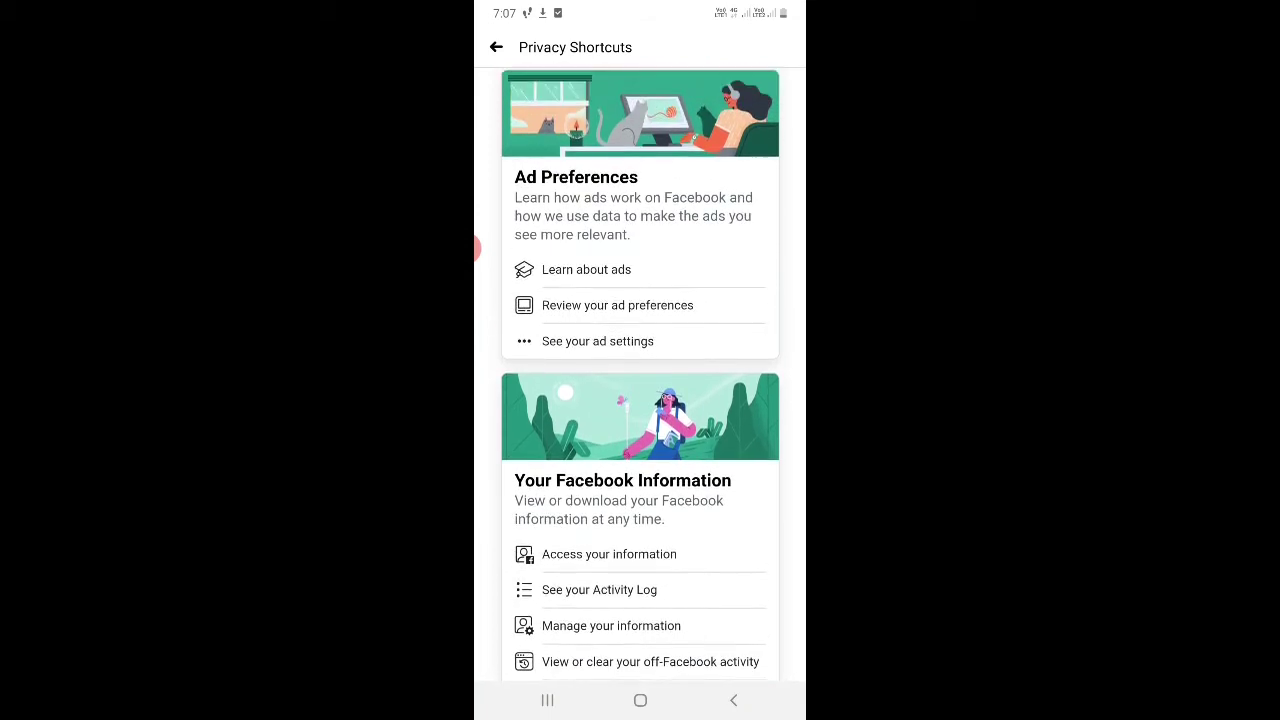
pyautogui.scroll(1, 640, 375)
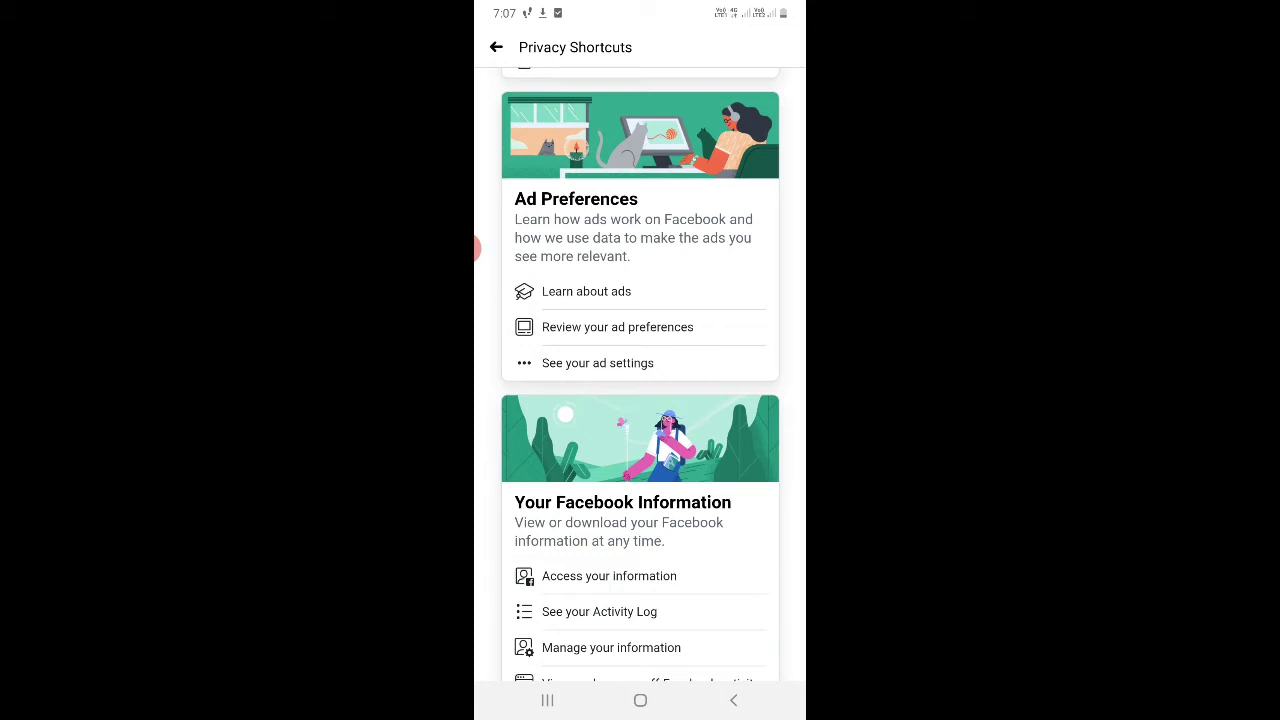
# Go from 'Review your ad preferences' to the Ads Settings page.
pyautogui.click(617, 327)
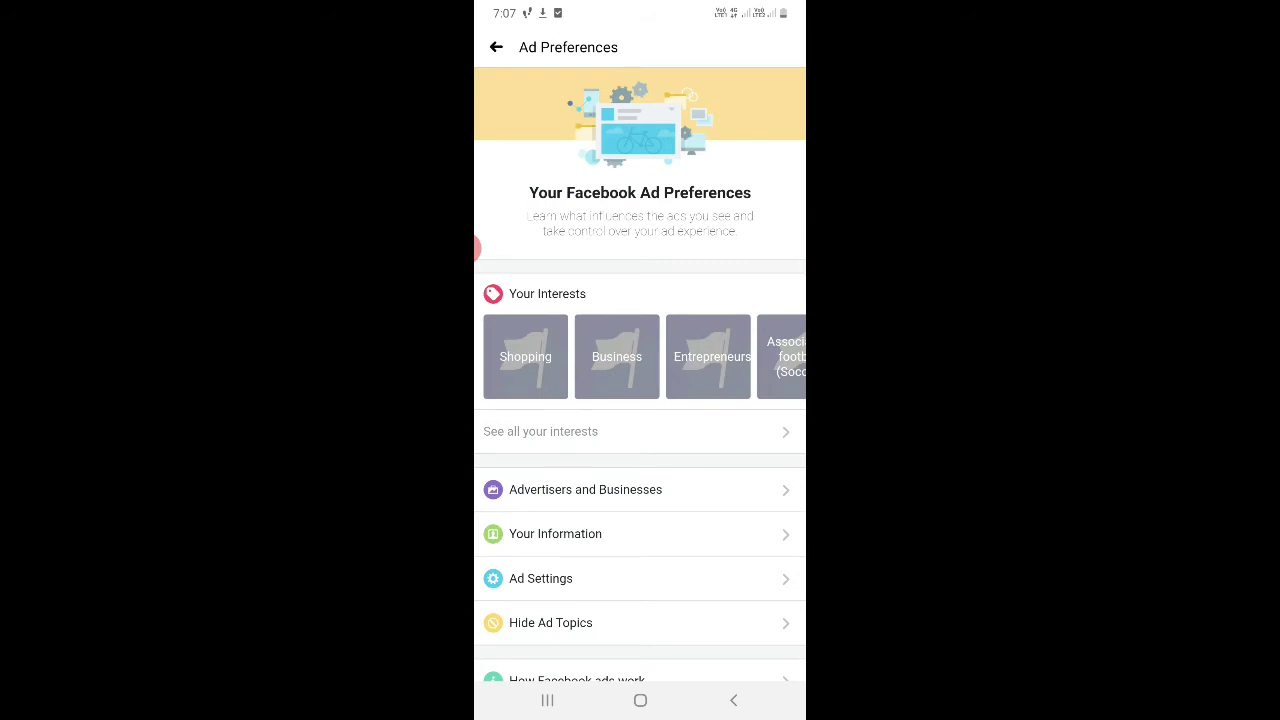
pyautogui.hscroll(3, 640, 356)
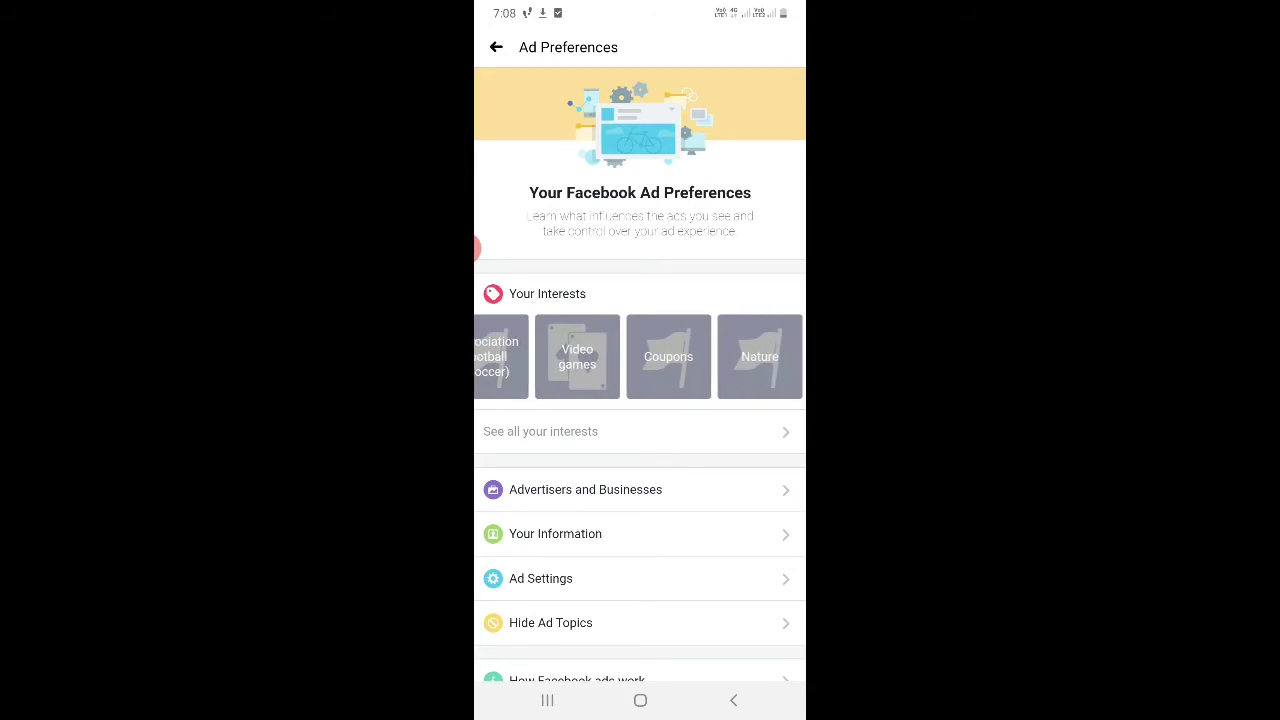
pyautogui.hscroll(-5, 640, 356)
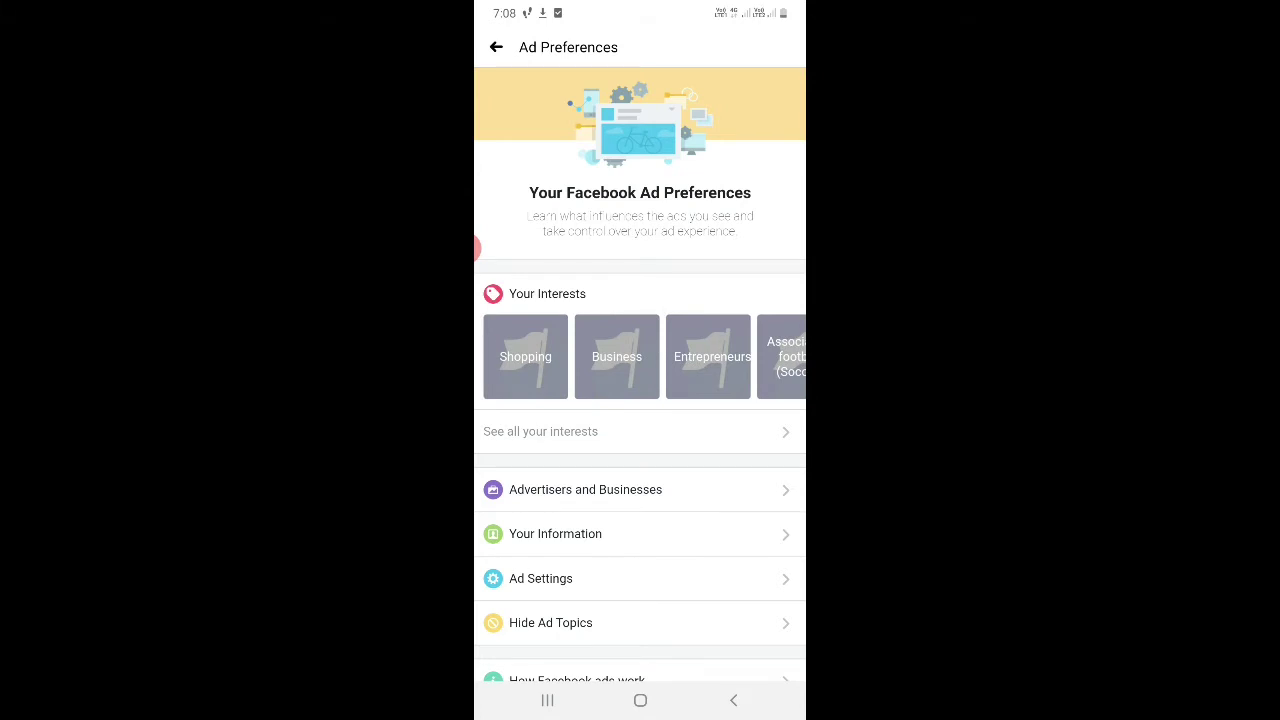
pyautogui.scroll(-2, 640, 400)
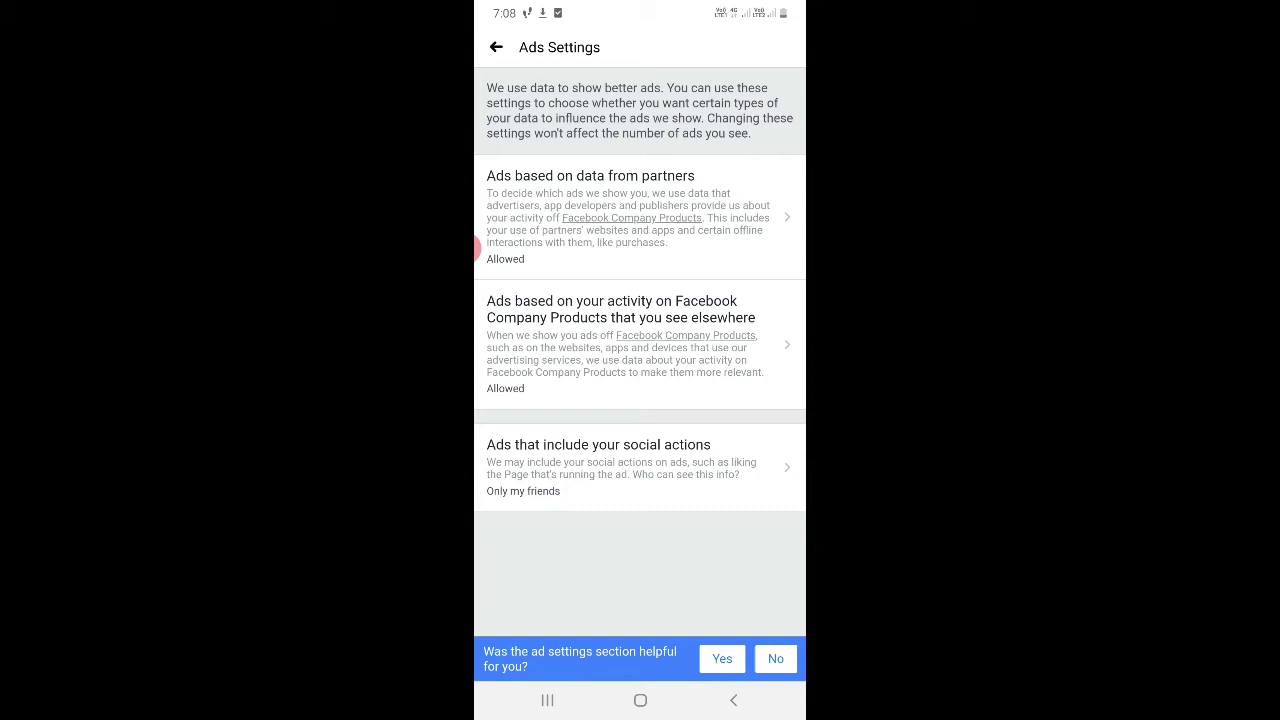
# Switch 'Ads based on data from partners' to Not allowed and save.
pyautogui.click(478, 247)
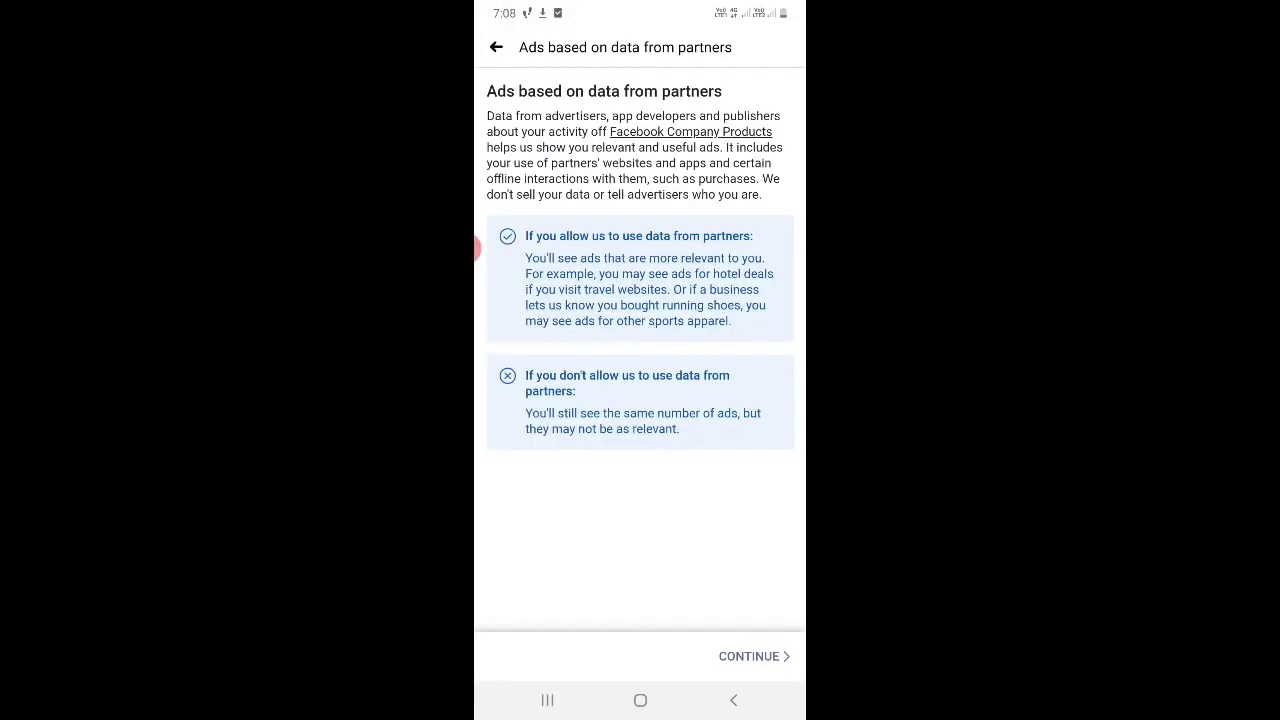
pyautogui.click(733, 700)
pyautogui.click(754, 656)
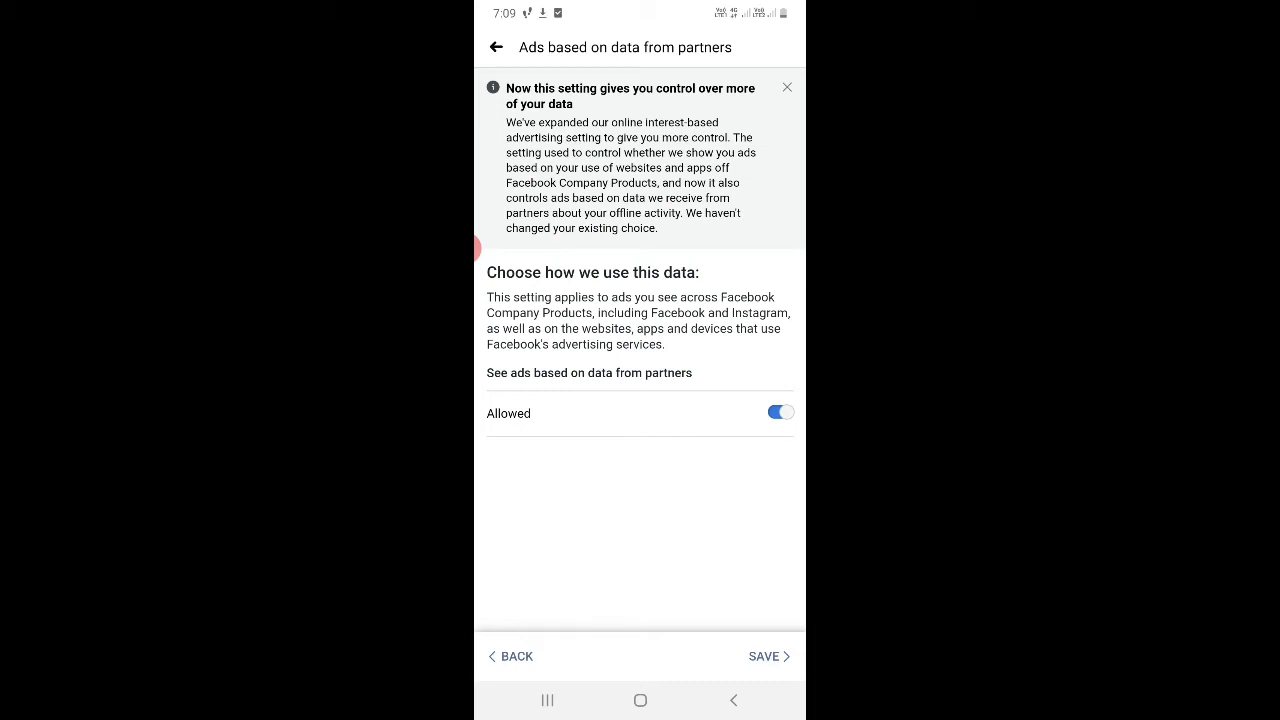
pyautogui.click(780, 412)
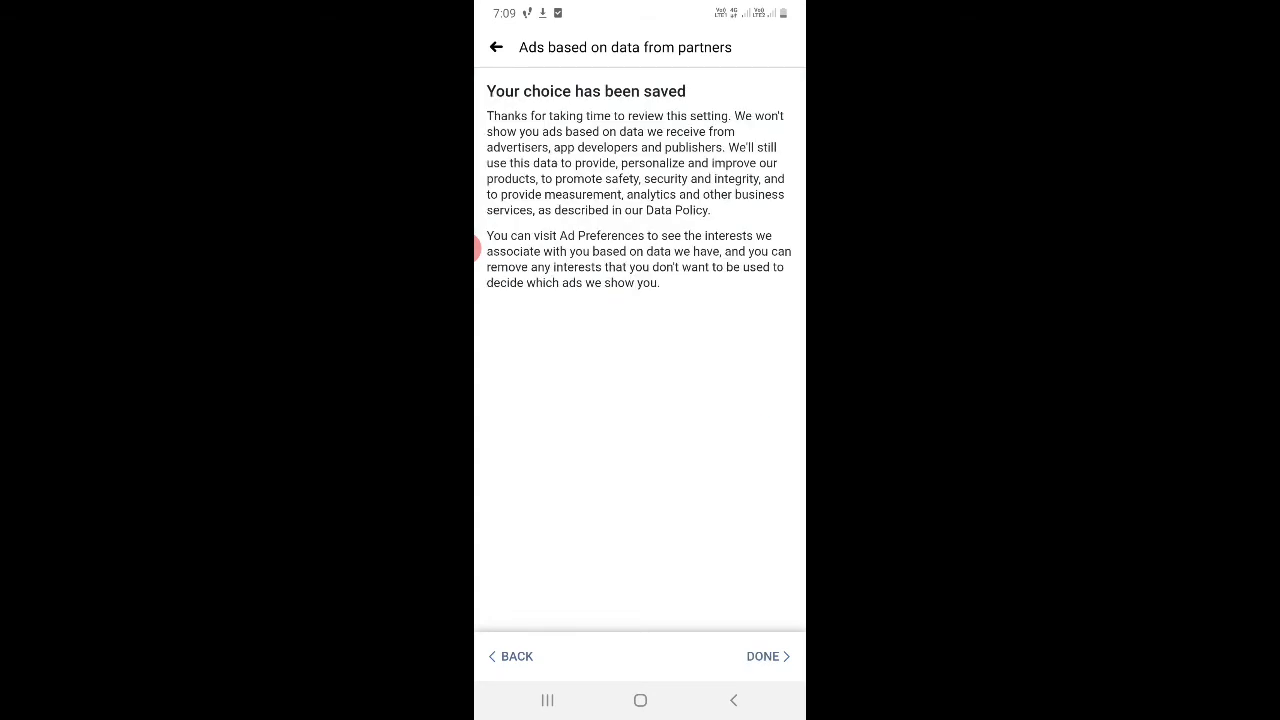
# Set off-Facebook activity ads to Not Allowed, then return to Ads Settings.
pyautogui.click(768, 656)
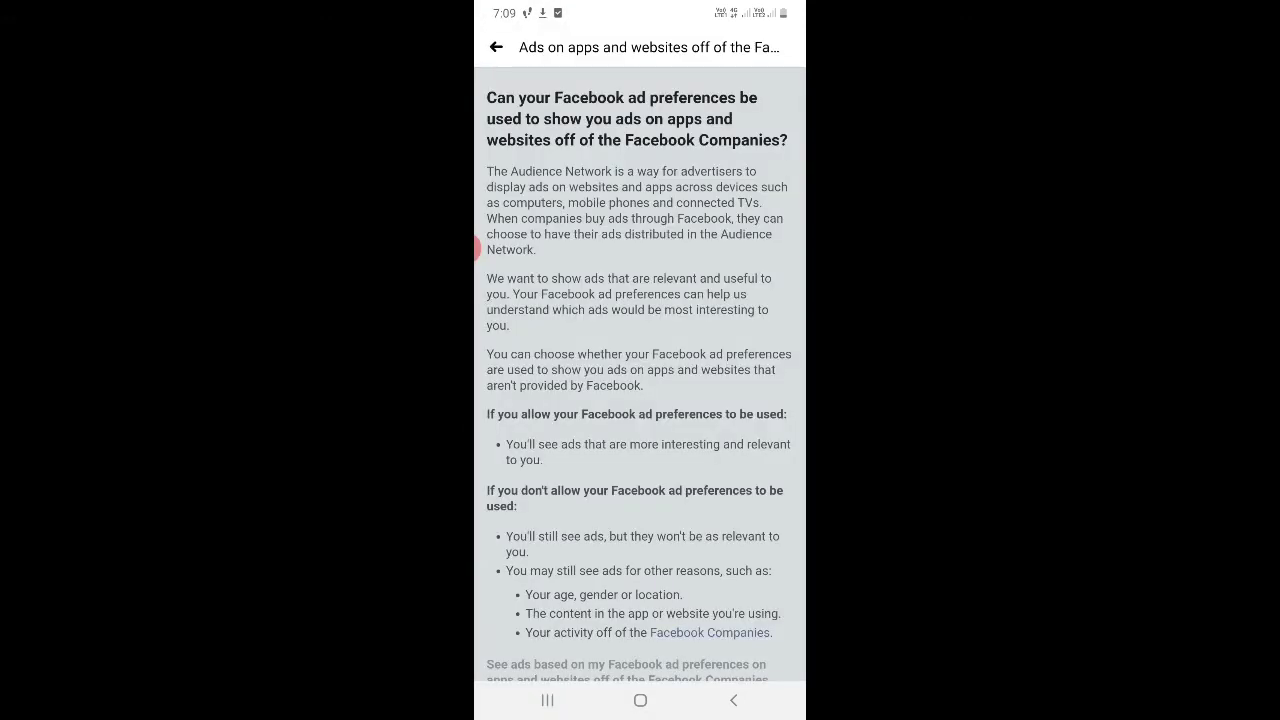
pyautogui.scroll(-3, 640, 370)
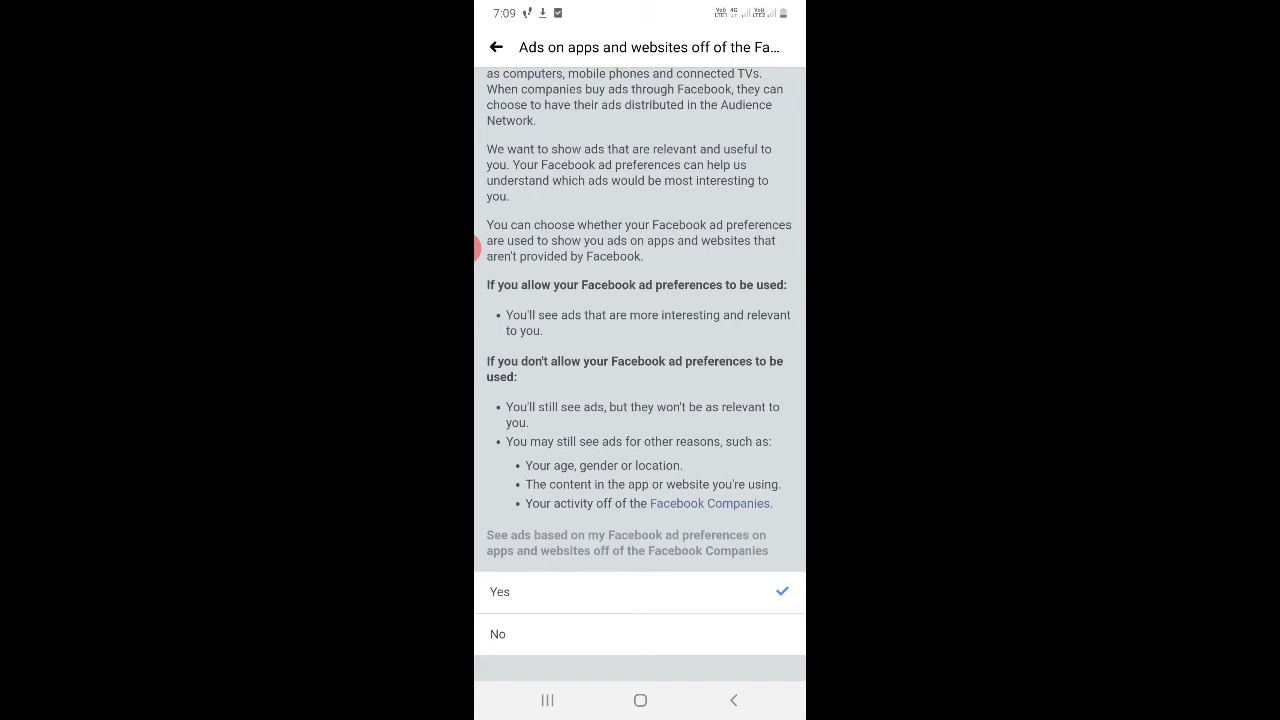
pyautogui.click(560, 634)
pyautogui.click(733, 700)
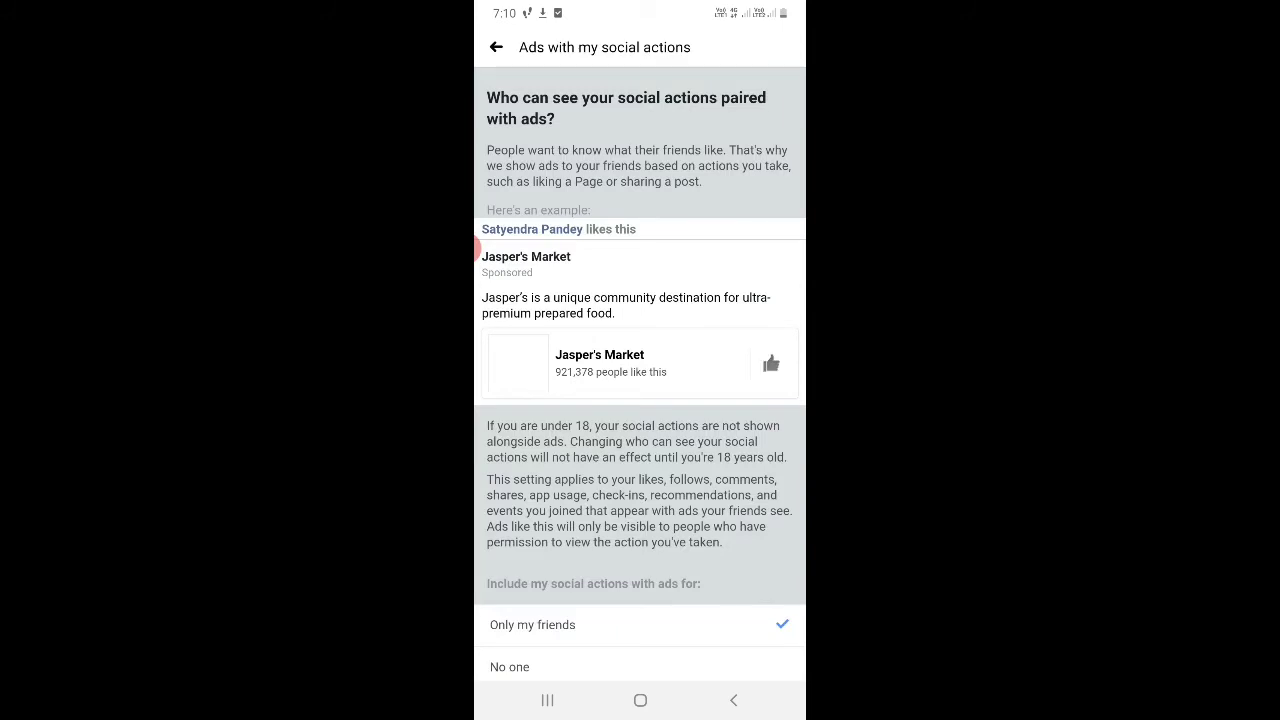
# Set social-action ads to 'No one', verify Ads Settings, then go to the home screen.
pyautogui.scroll(-1, 640, 374)
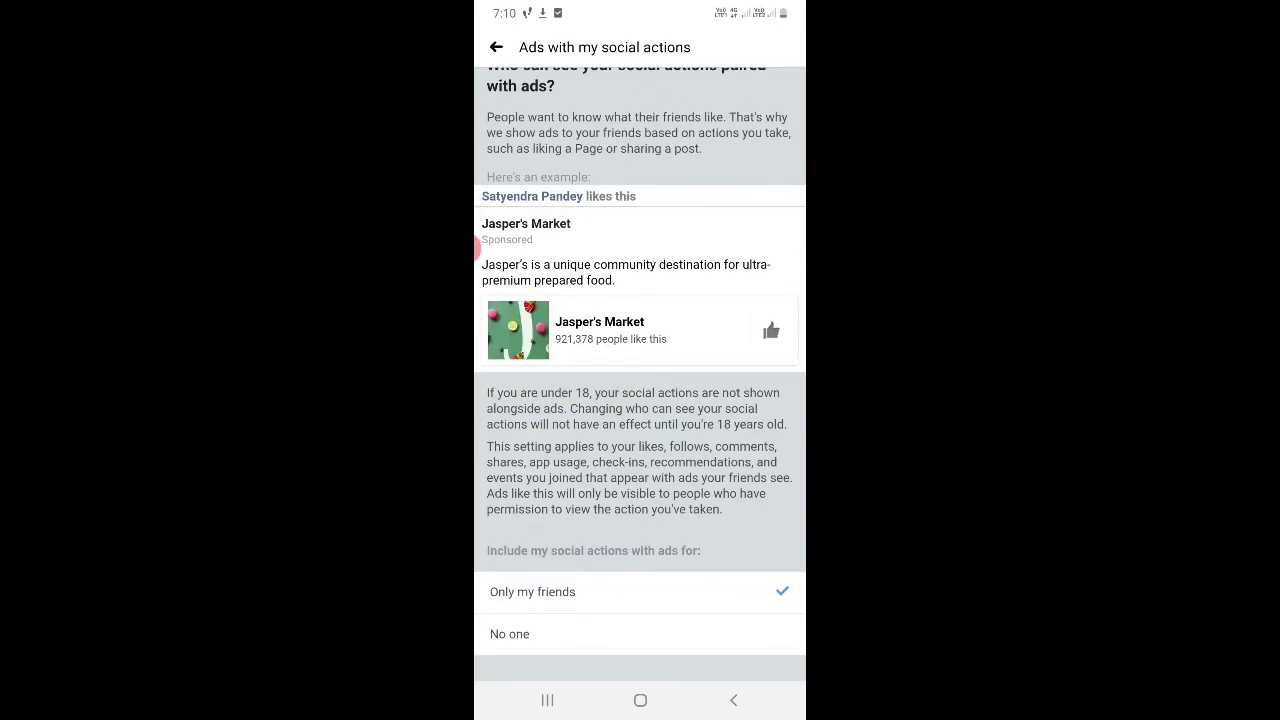
pyautogui.click(600, 634)
pyautogui.click(733, 700)
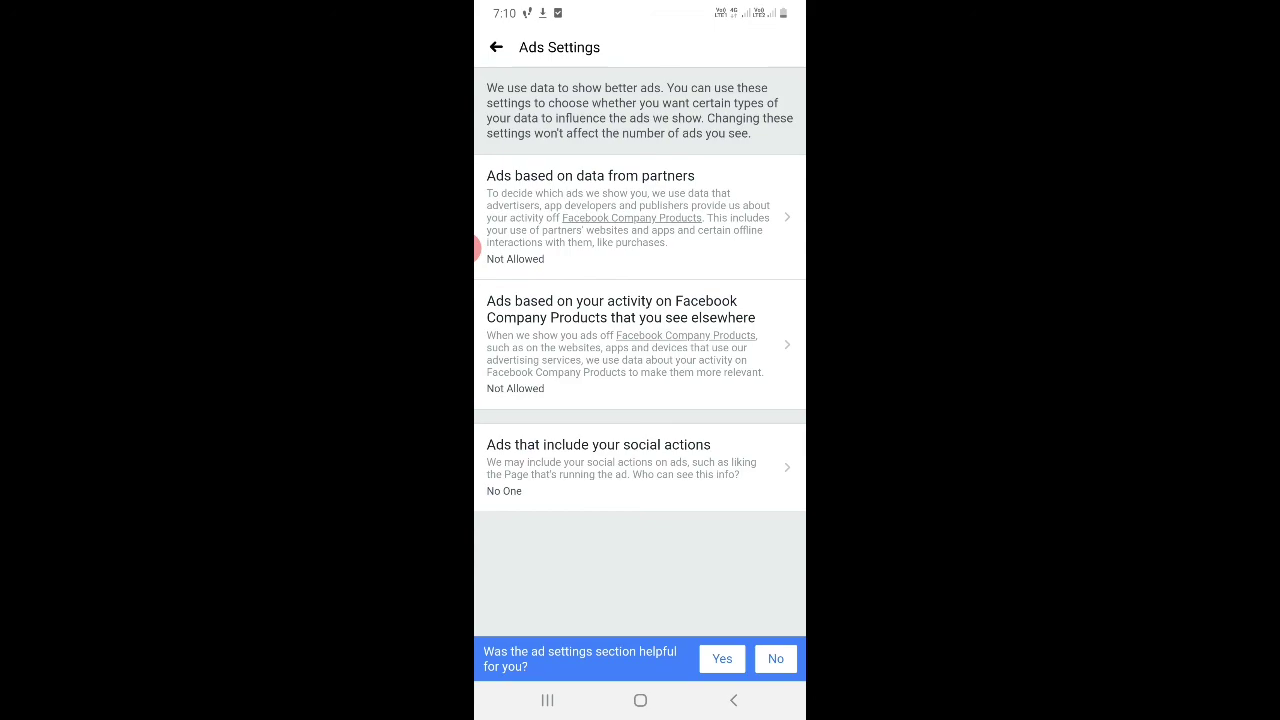
pyautogui.click(640, 700)
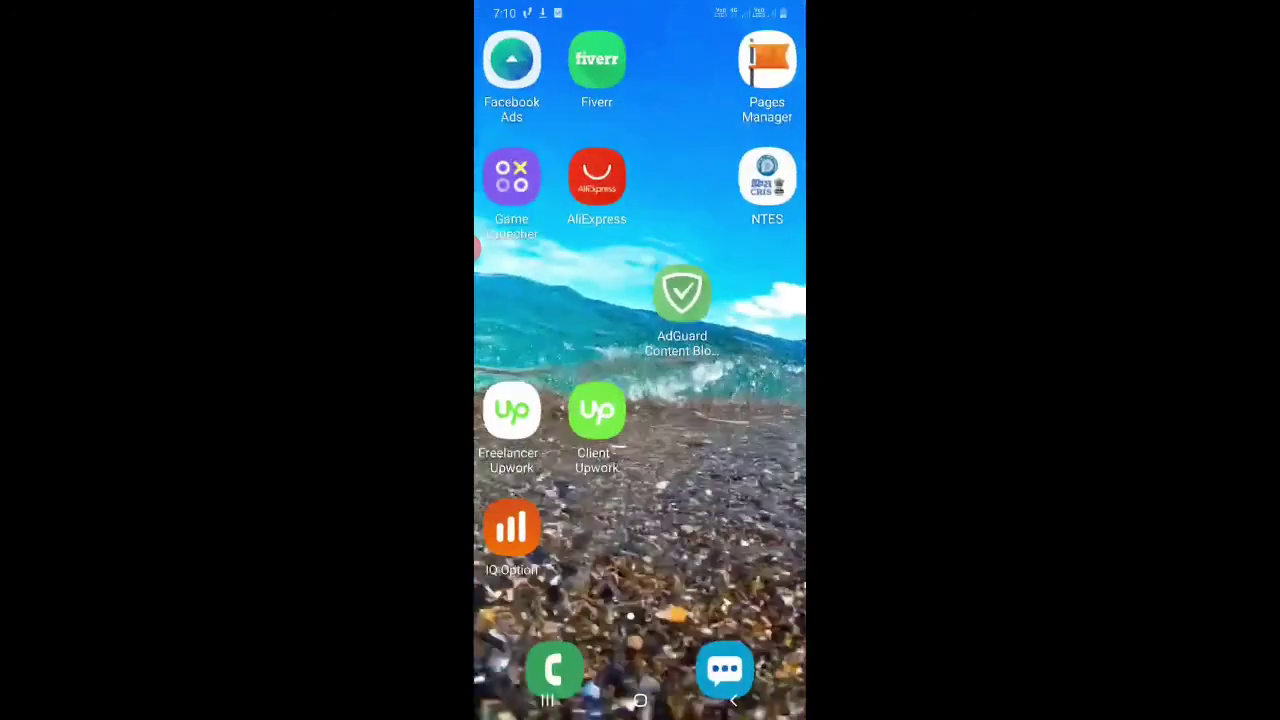